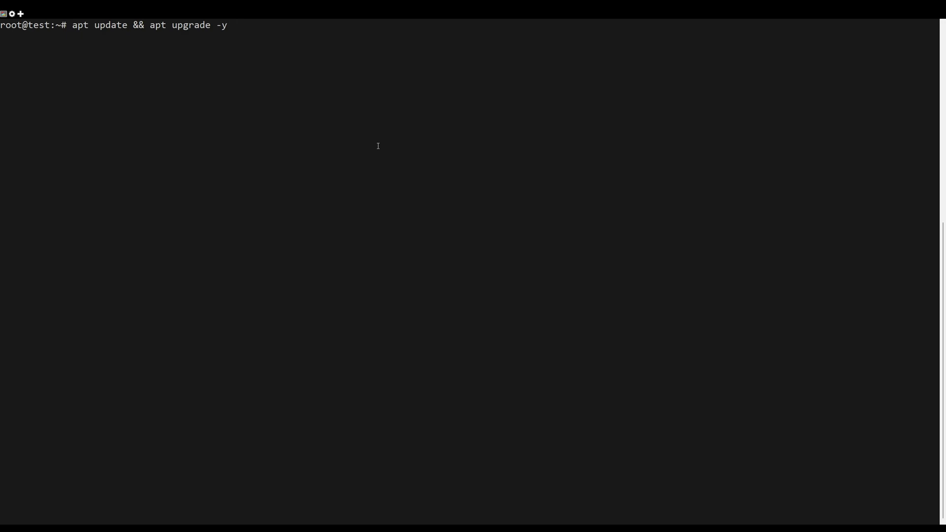
- Upgrade the system, then install apache2, mariadb-server, the PHP 8.1 modules and unzip
key(Return)
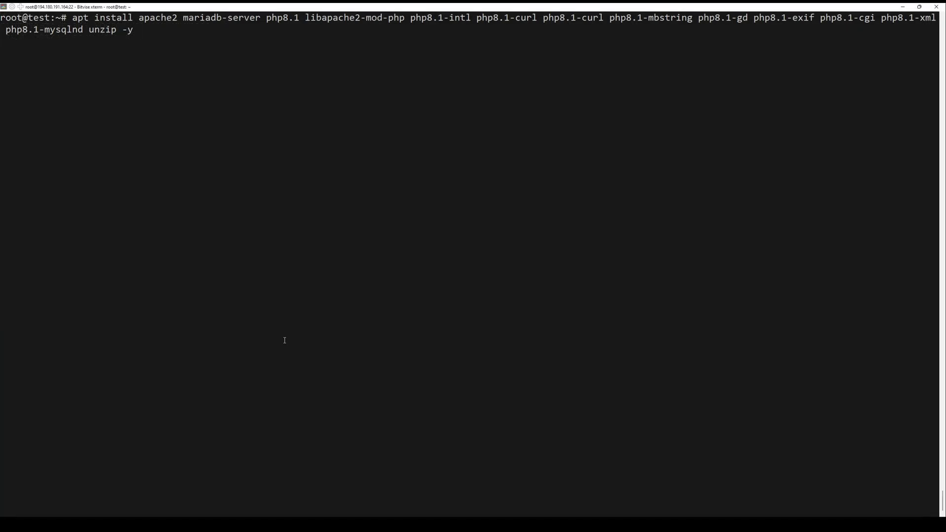
key(Return)
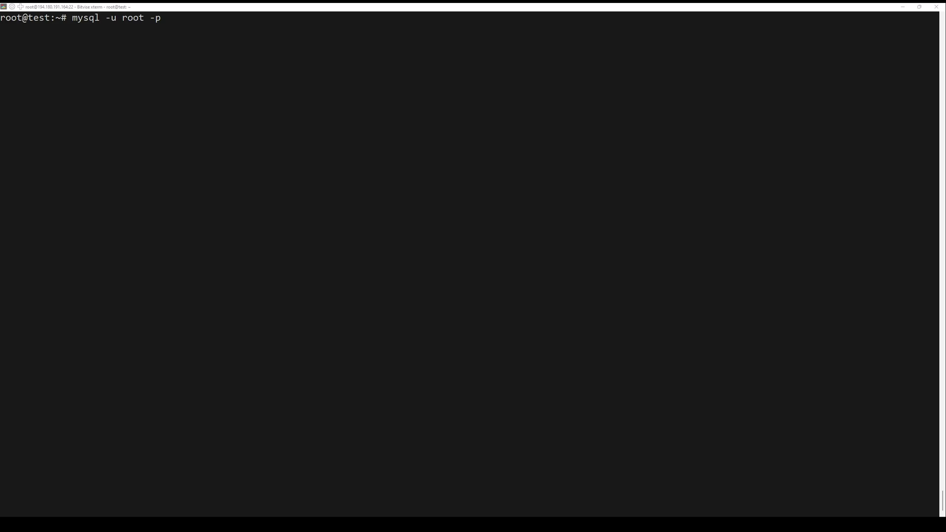
- Log in to MariaDB as root and create the baikal database
key(Return)
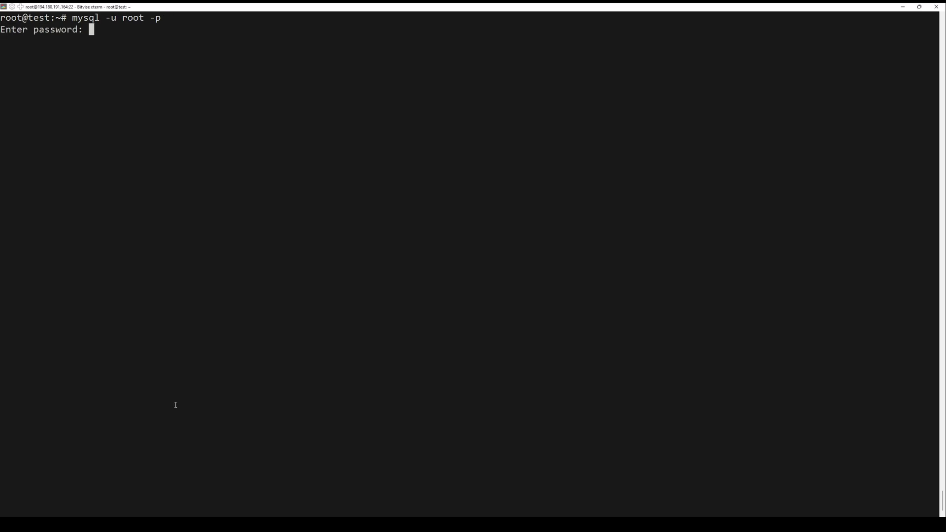
key(Return)
text(CREATE DATABASE baikal;)
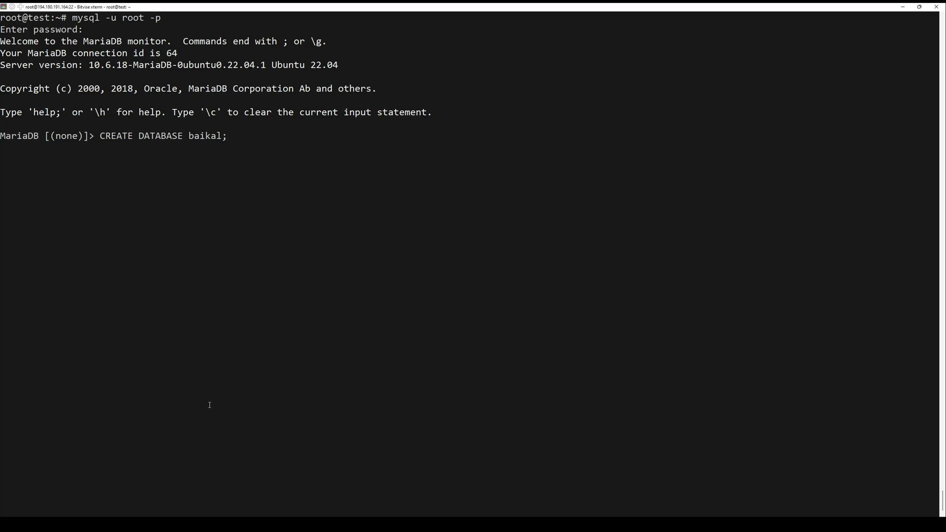
key(Return)
- Grant all privileges on baikal to the local user, replacing the placeholder user name and password
key(shift+Insert)
key(Left)
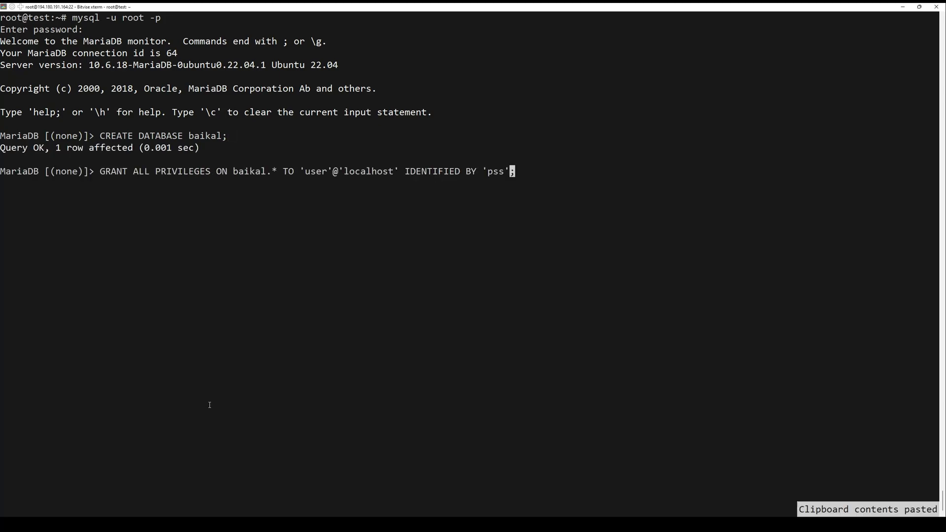
key(Left)
key(BackSpace)
key(BackSpace)
key(BackSpace)
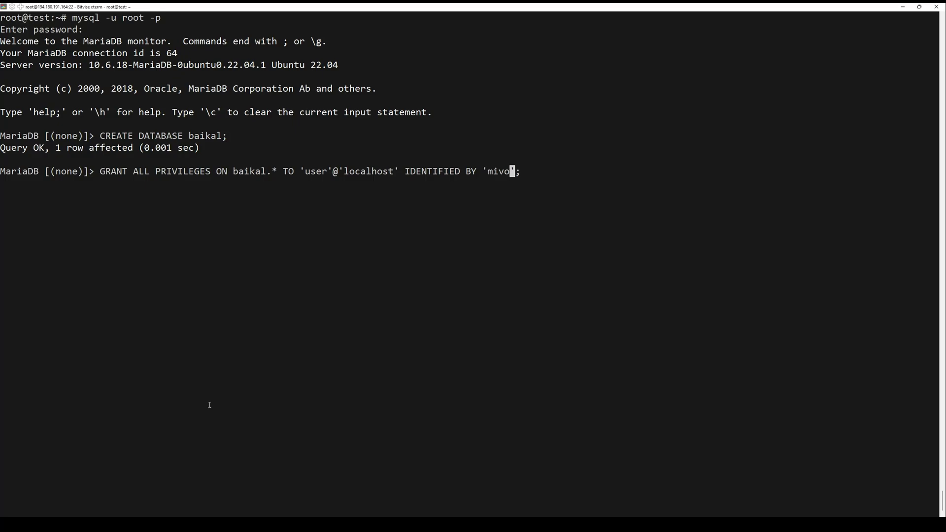
key(Left)
key(Left)
key(ctrl+Left)
key(ctrl+Left)
key(ctrl+Left)
key(ctrl+Left)
key(BackSpace)
key(BackSpace)
key(BackSpace)
key(Return)
- Flush privileges and exit the MariaDB shell
right_click(297, 296)
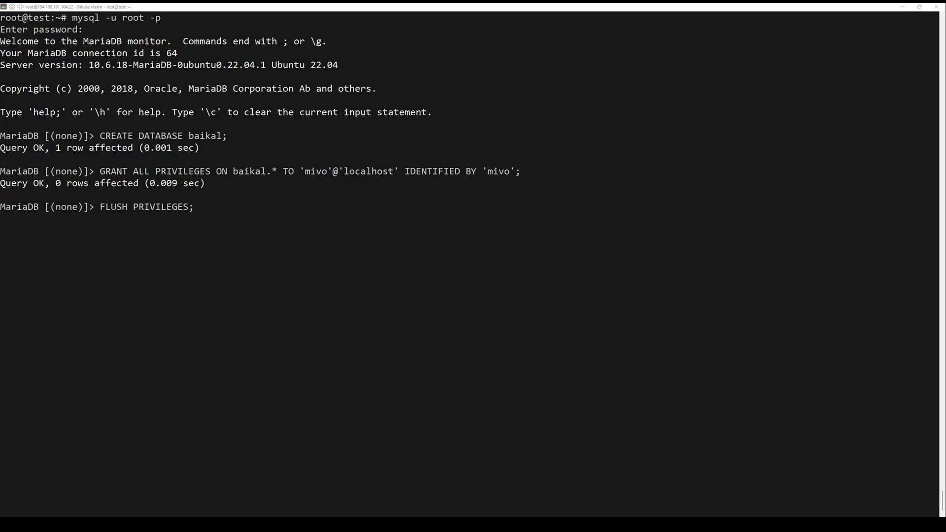
key(Return)
right_click(296, 296)
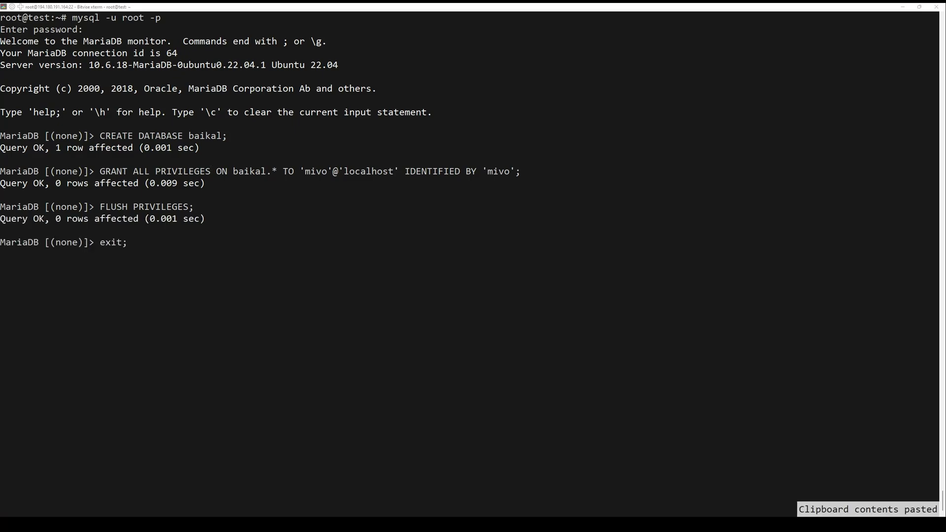
key(Return)
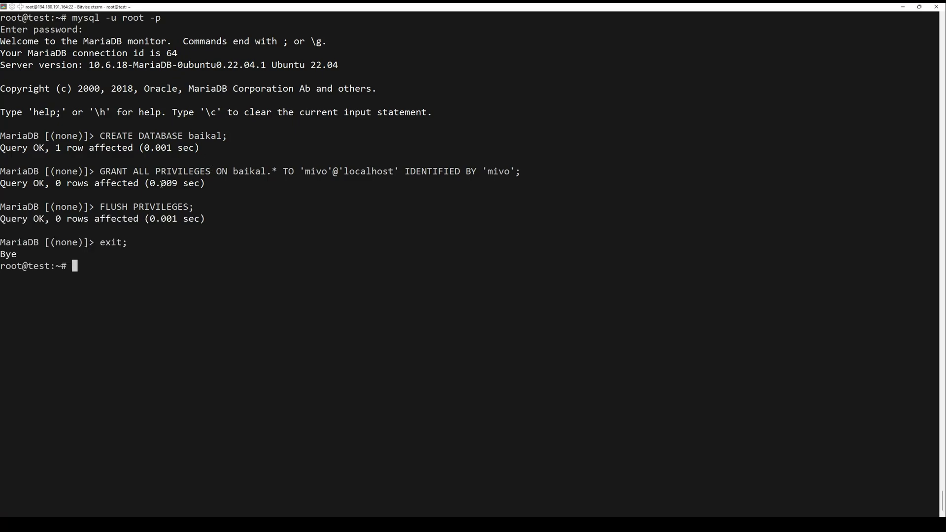
text(clear)
- Clear the screen, download baikal-0.9.3.zip into /tmp and unzip it
key(Return)
right_click(218, 191)
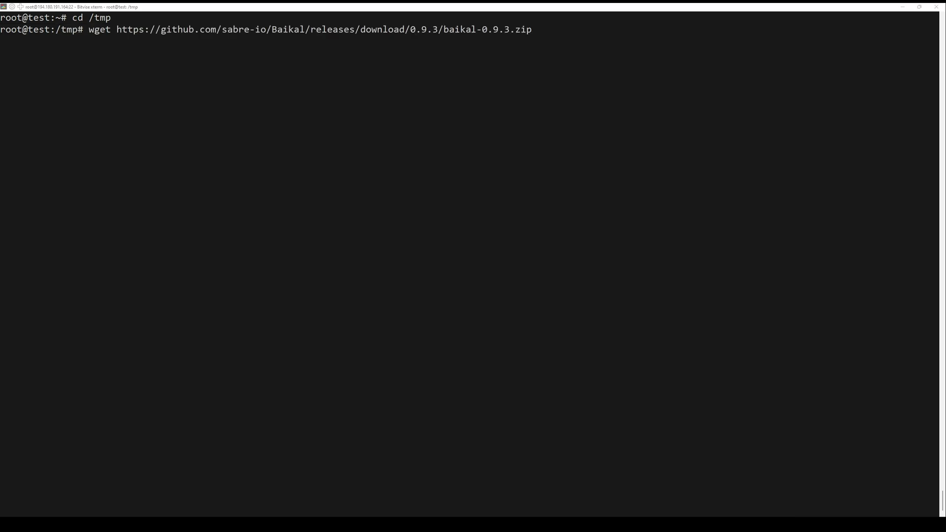
key(Return)
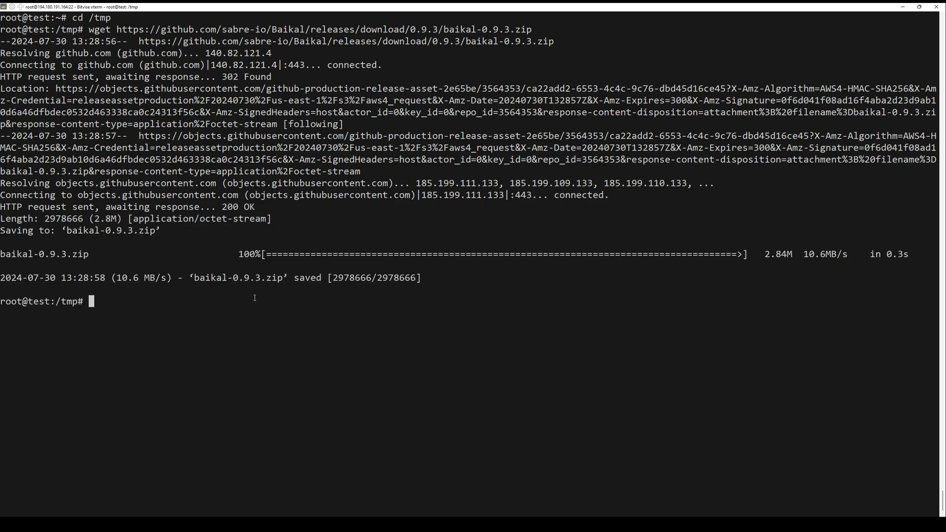
right_click(255, 297)
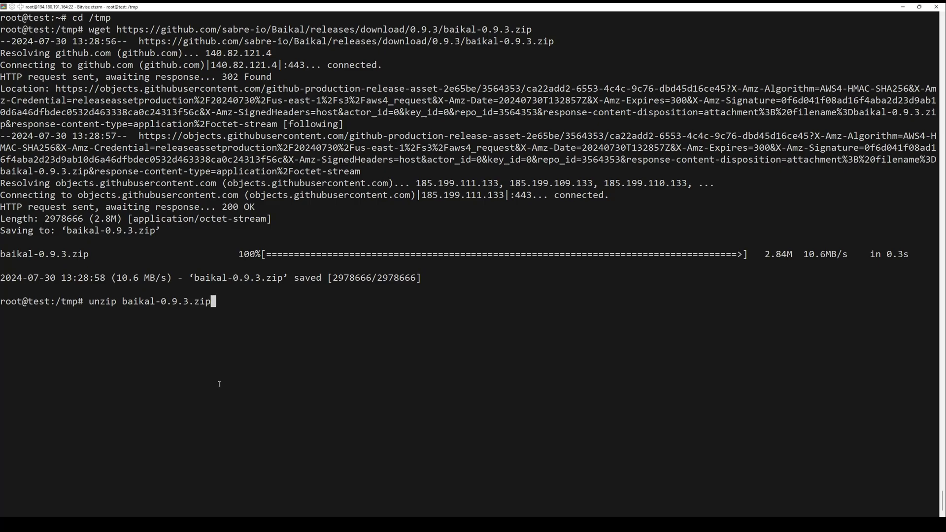
key(Return)
right_click(473, 296)
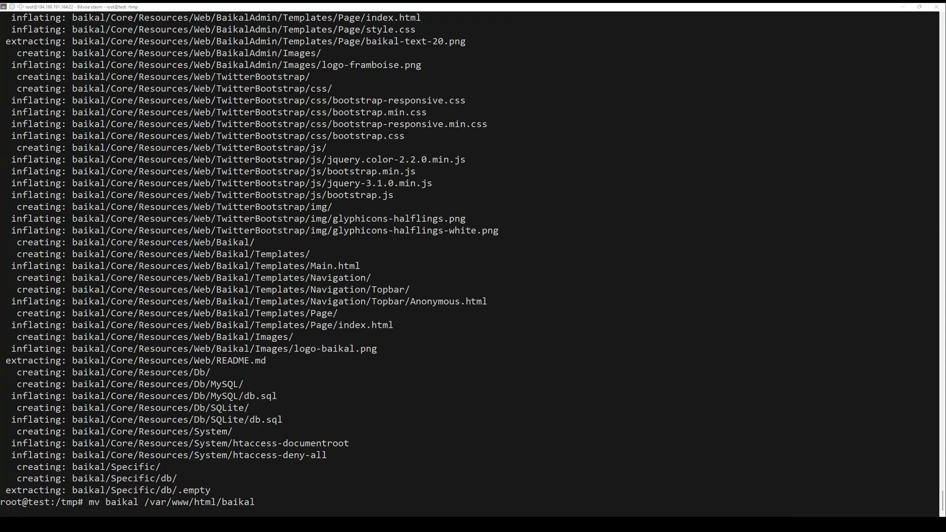
- Move baikal into /var/www/html, give www-data ownership and set permissions to 755
key(Return)
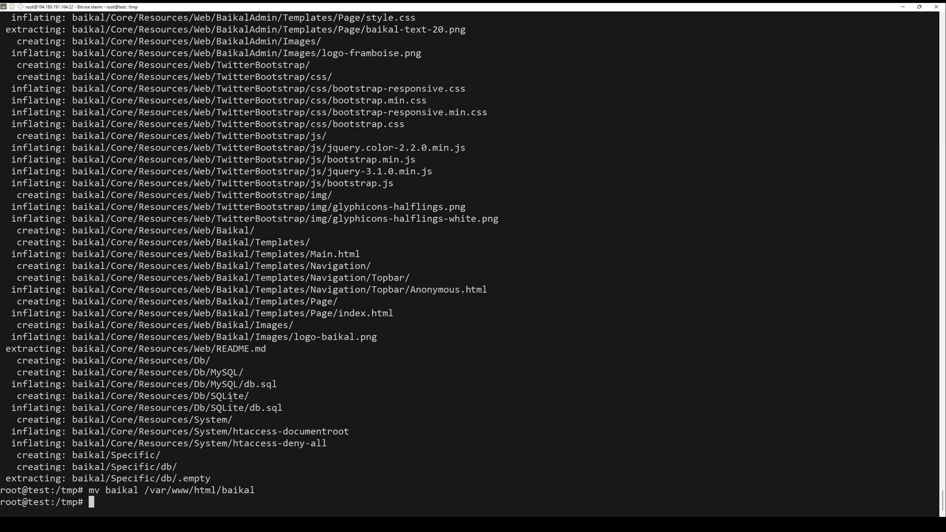
right_click(473, 296)
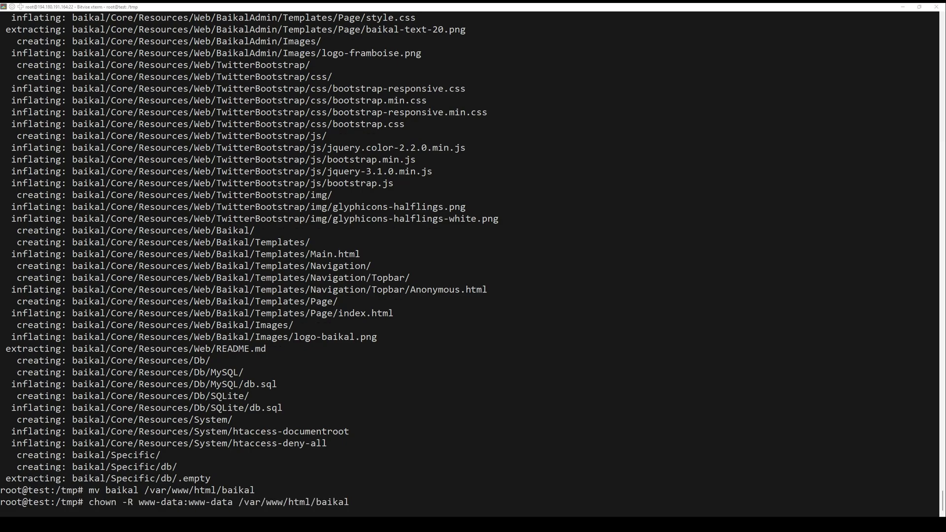
key(Return)
right_click(473, 296)
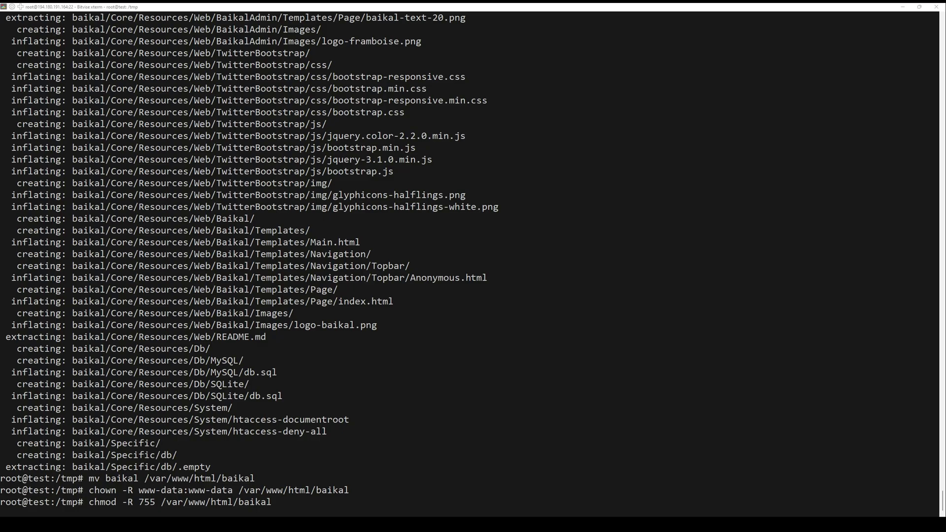
key(Return)
- Write the port-80 VirtualHost block into /etc/apache2/sites-available/baikal.conf and save it
right_click(474, 296)
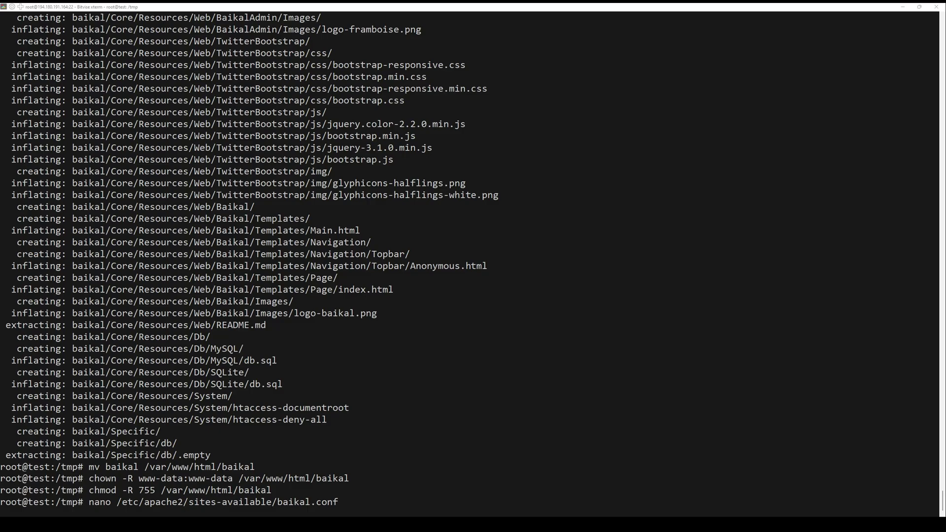
key(Return)
right_click(194, 430)
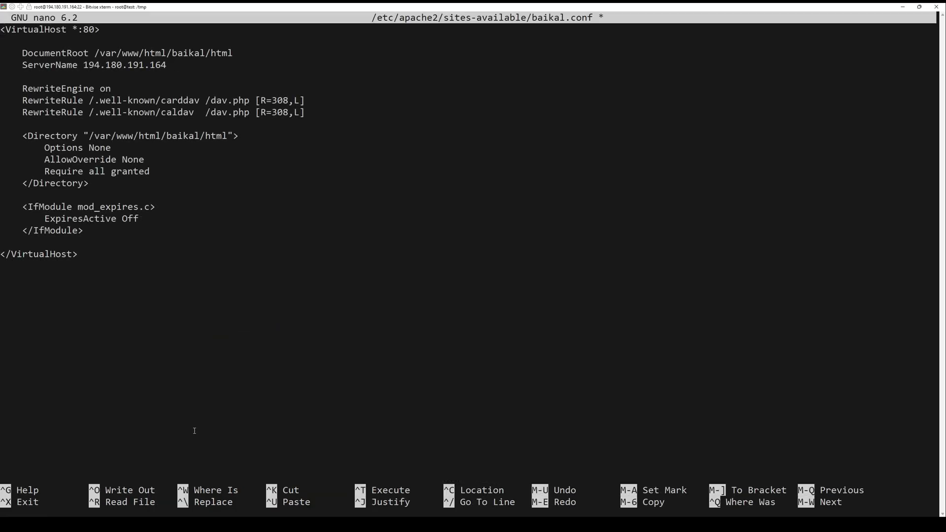
key(ctrl+x)
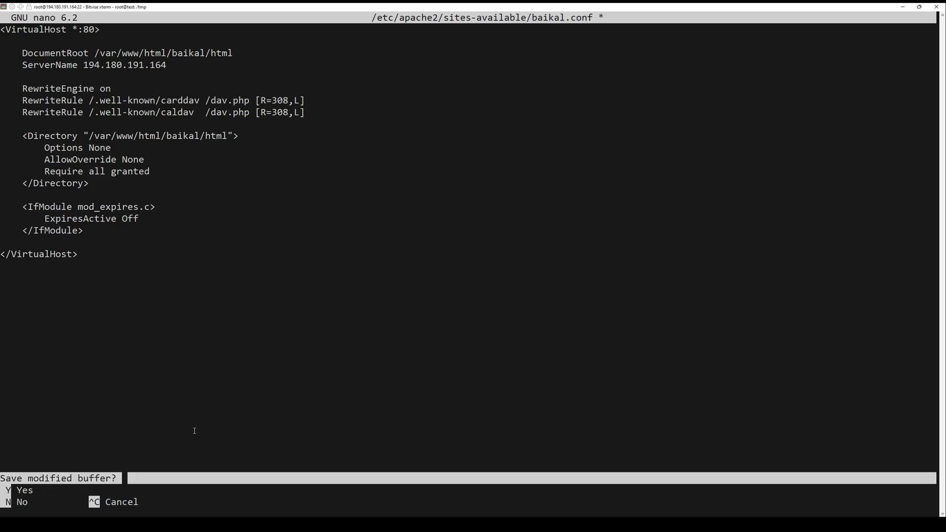
key(y)
key(Return)
right_click(194, 431)
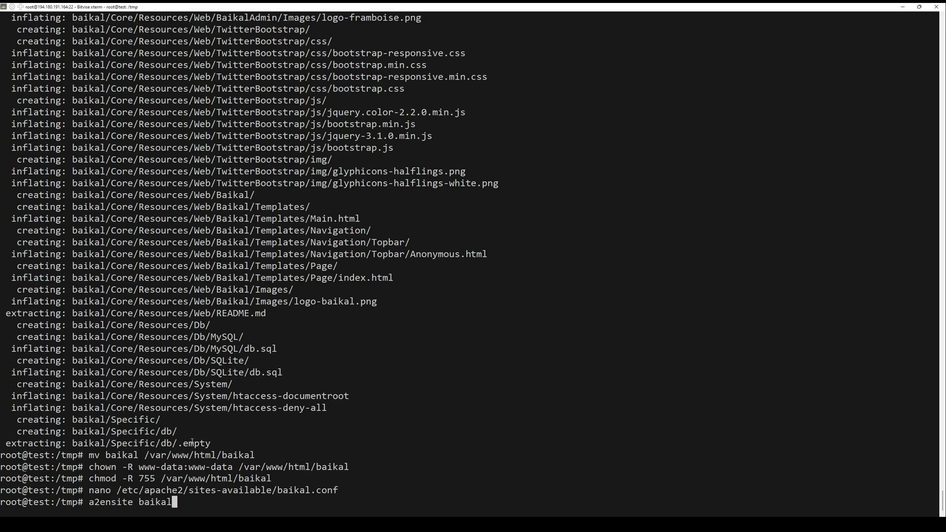
- Run a2ensite baikal, a2enmod rewrite and restart apache2, then open the server in Chrome
key(Return)
right_click(194, 431)
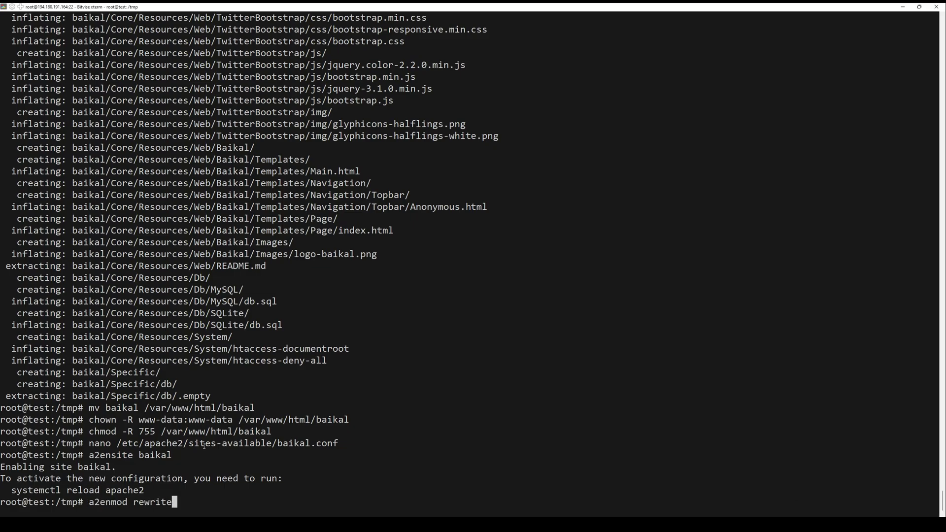
key(Return)
right_click(194, 431)
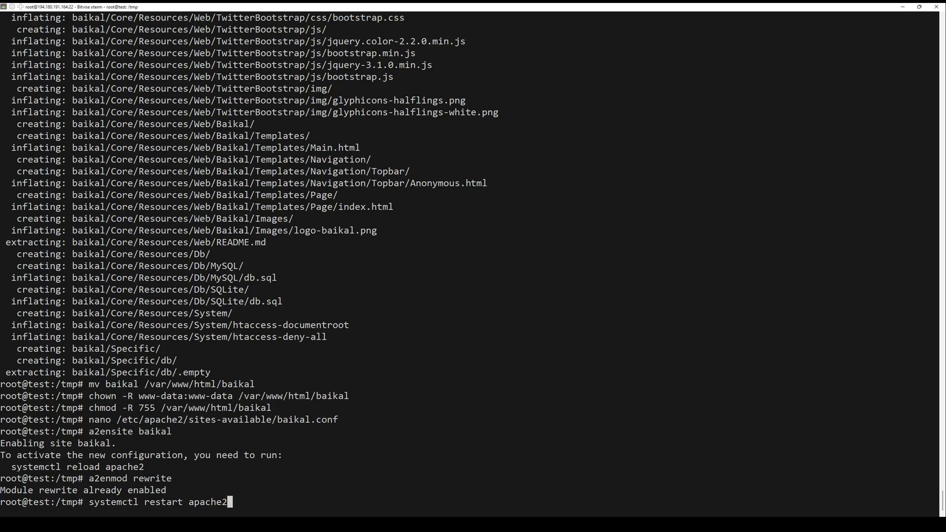
key(Return)
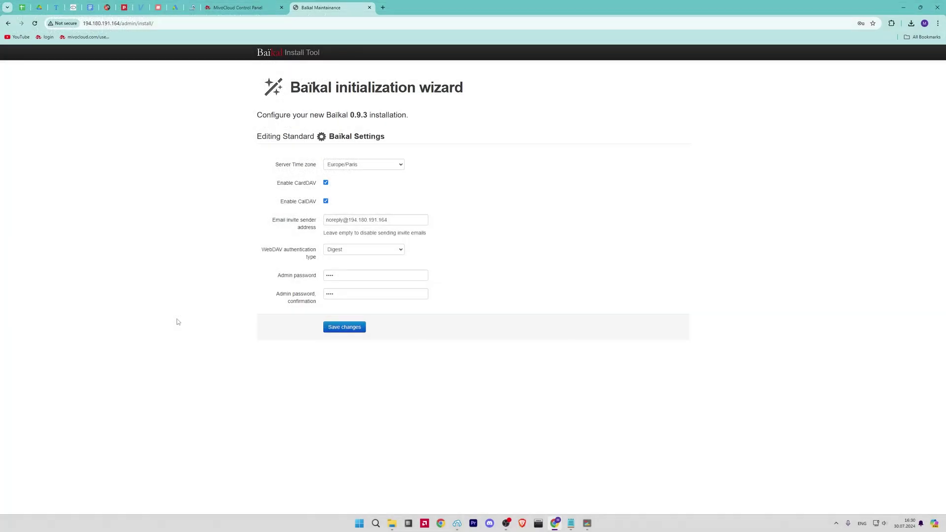
click(112, 23)
click(164, 176)
- Save initial settings, then enter MySQL host 127.0.0.1, database baikal, username and password, and save
click(344, 327)
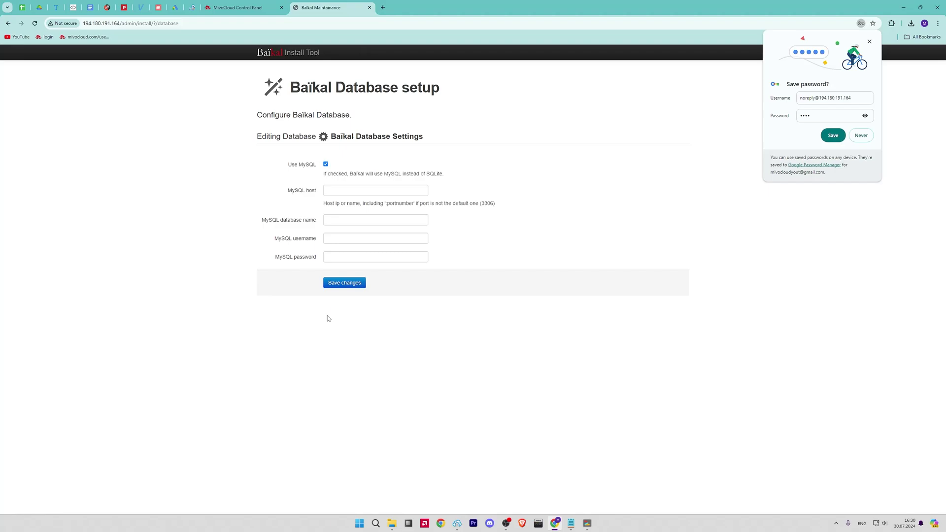
click(347, 192)
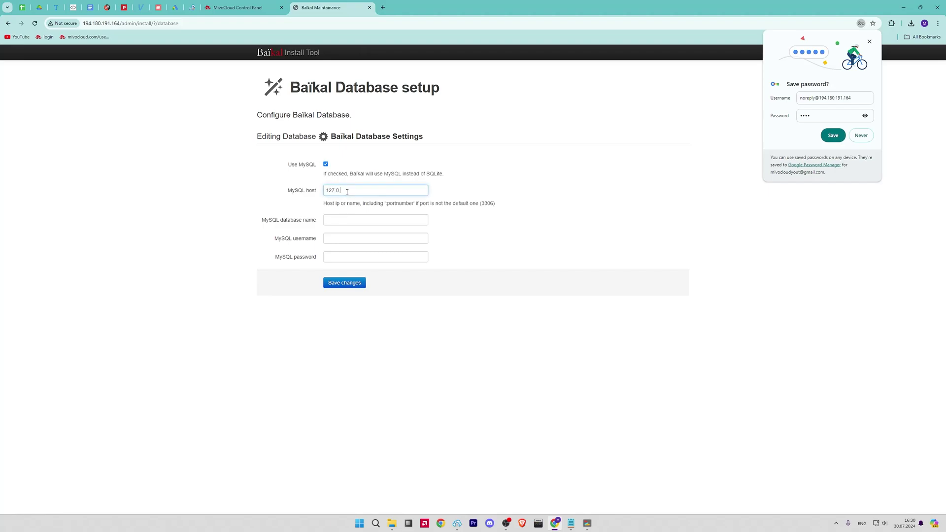
click(354, 218)
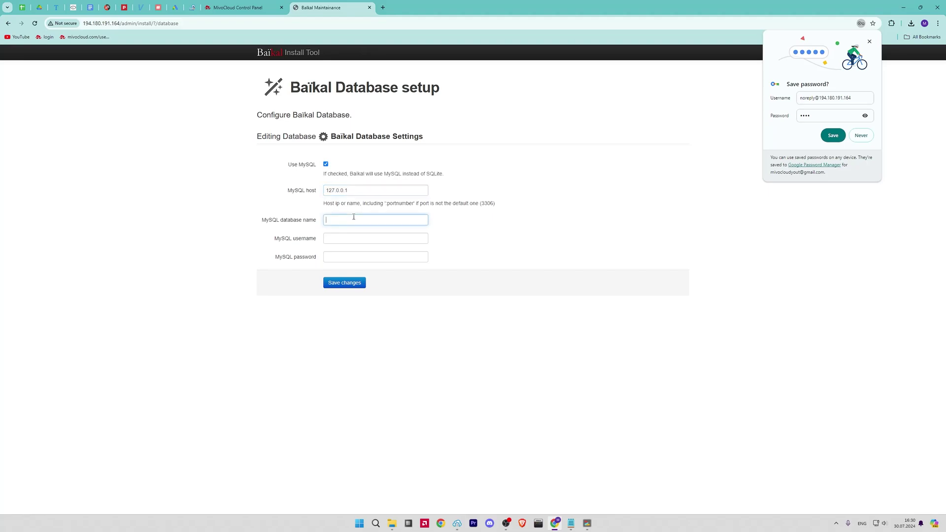
click(353, 236)
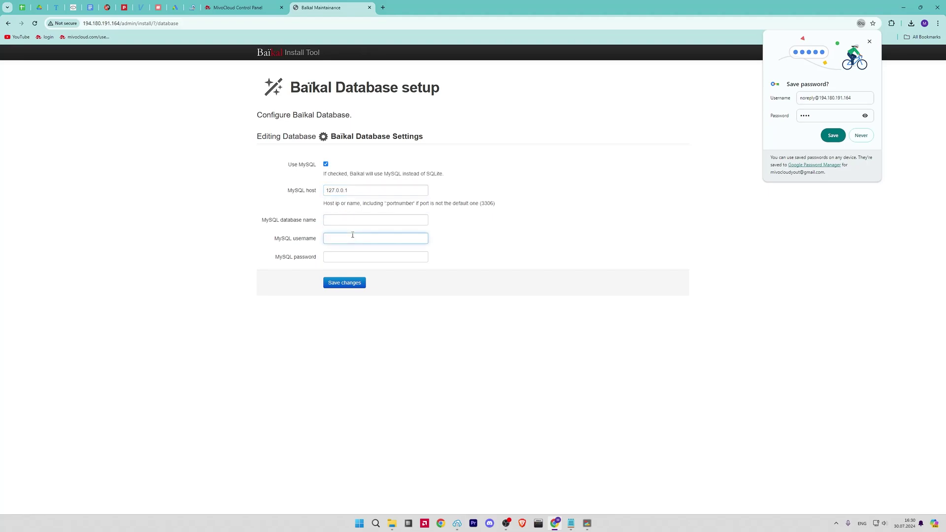
key(Tab)
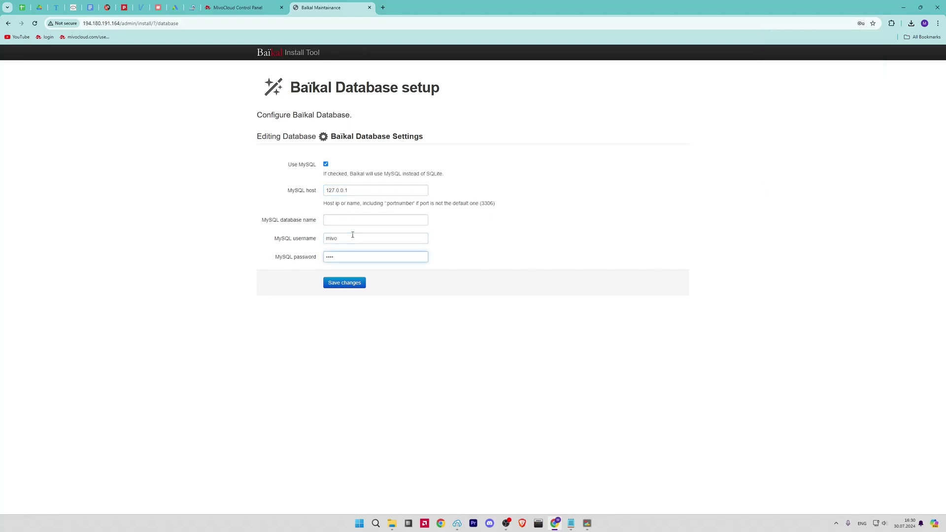
click(359, 219)
text(baikal)
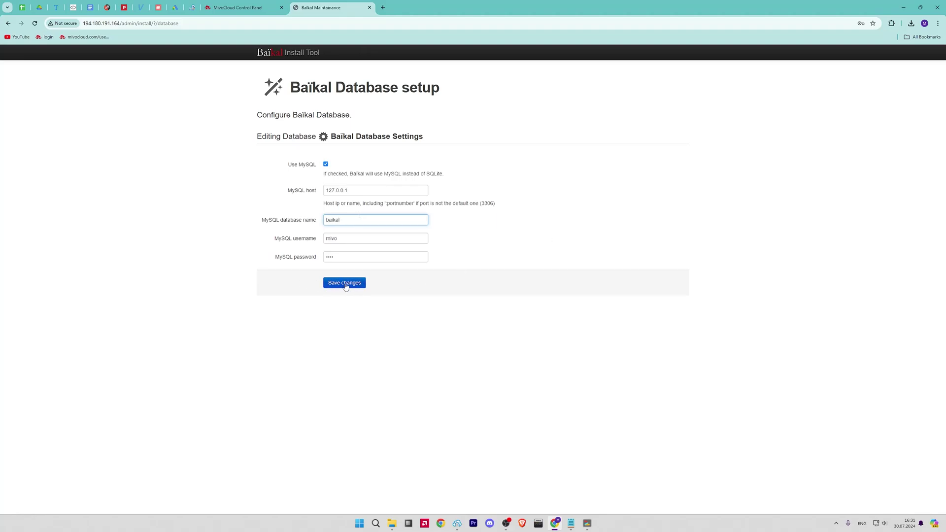
click(346, 286)
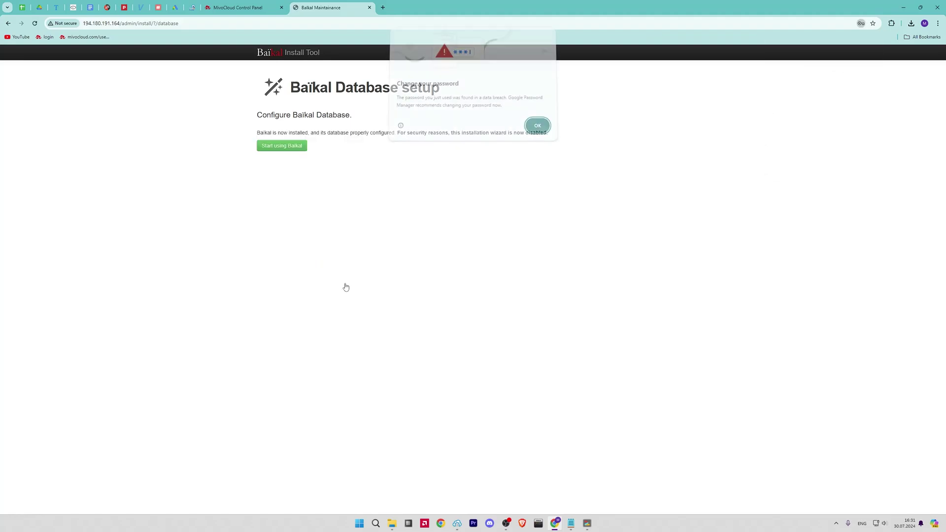
- Start using Baïkal, log in with the admin password, and dismiss Chrome's save-password prompt
click(292, 148)
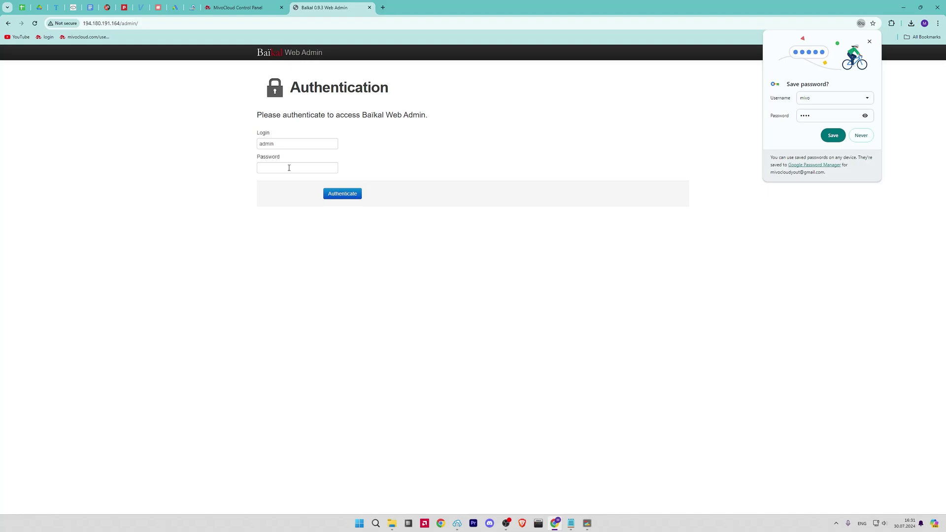
click(290, 168)
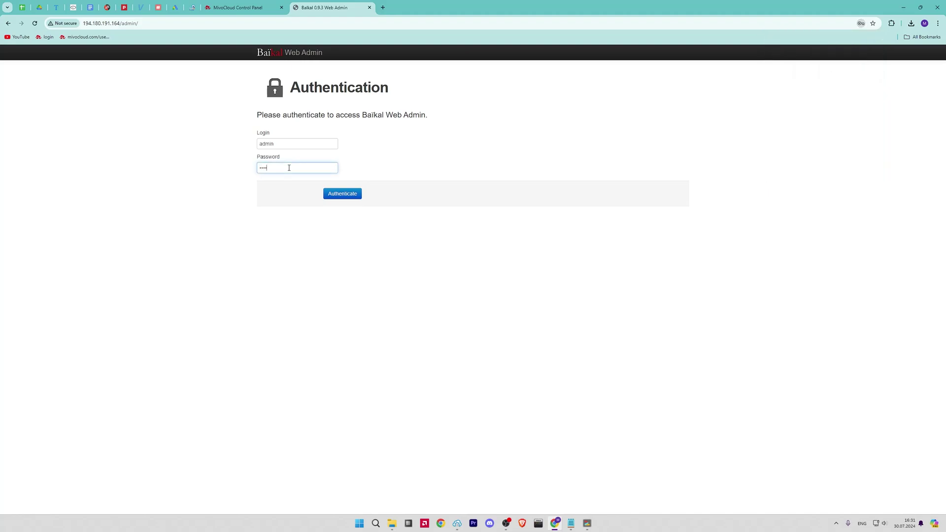
key(Return)
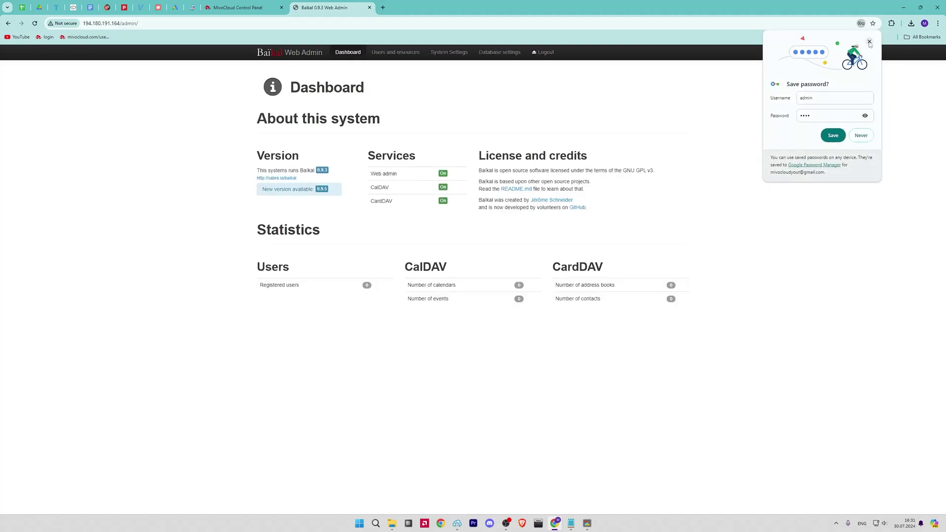
click(869, 42)
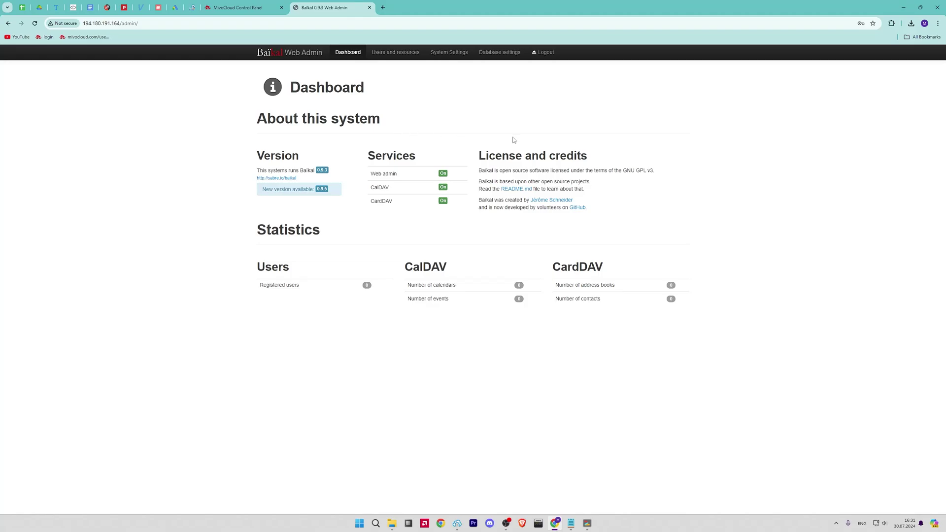